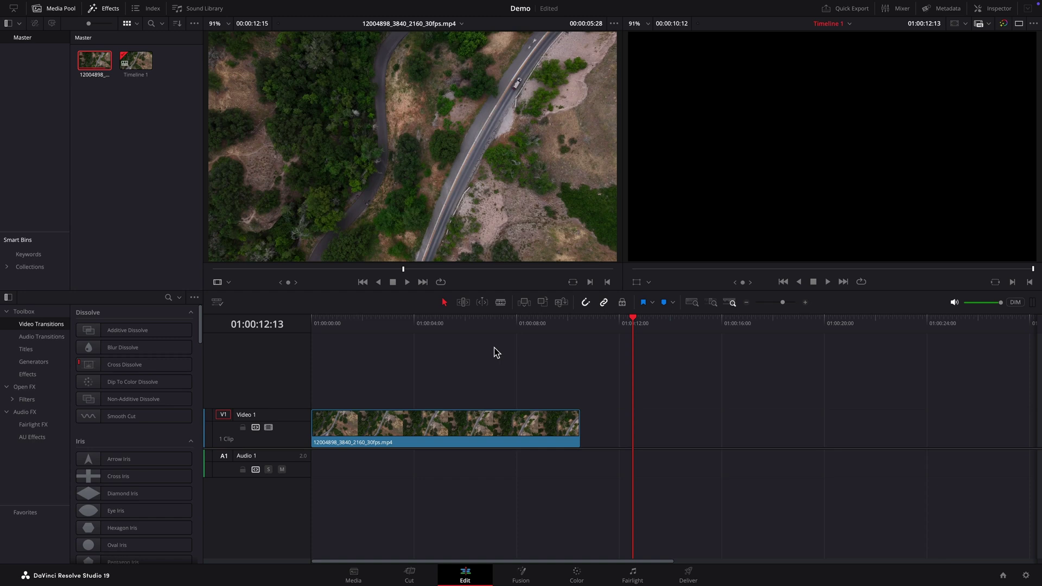
Scrub the playhead back over the drone road clip on Timeline 1's Video 1 track.
{"action": "left_click_drag", "start_coordinate": [634, 321], "coordinate": [445, 343]}
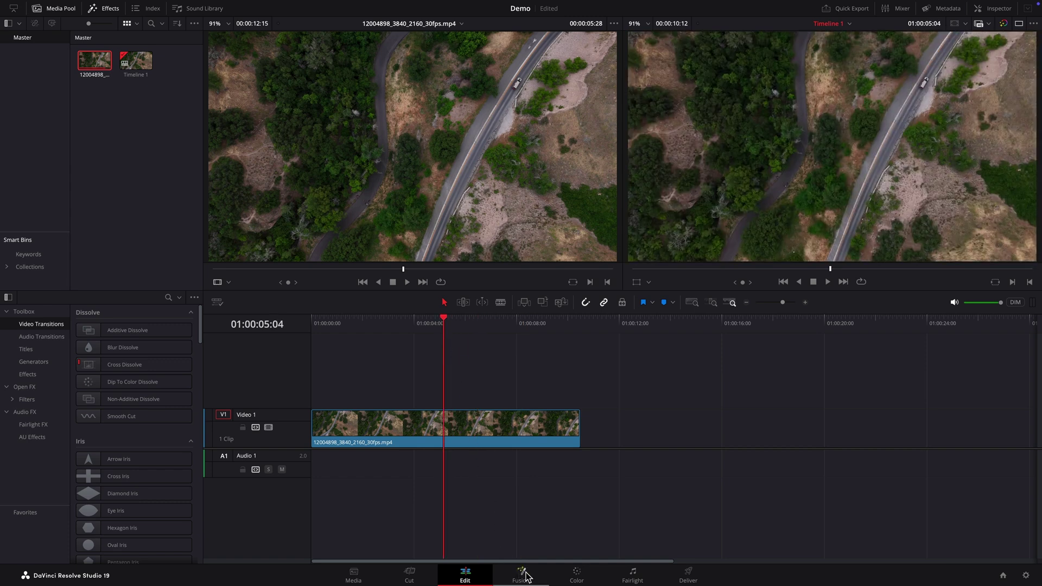
Switch to the Fusion page to show the drone clip's MediaIn1-to-MediaOut1 node graph.
{"action": "left_click", "coordinate": [523, 575]}
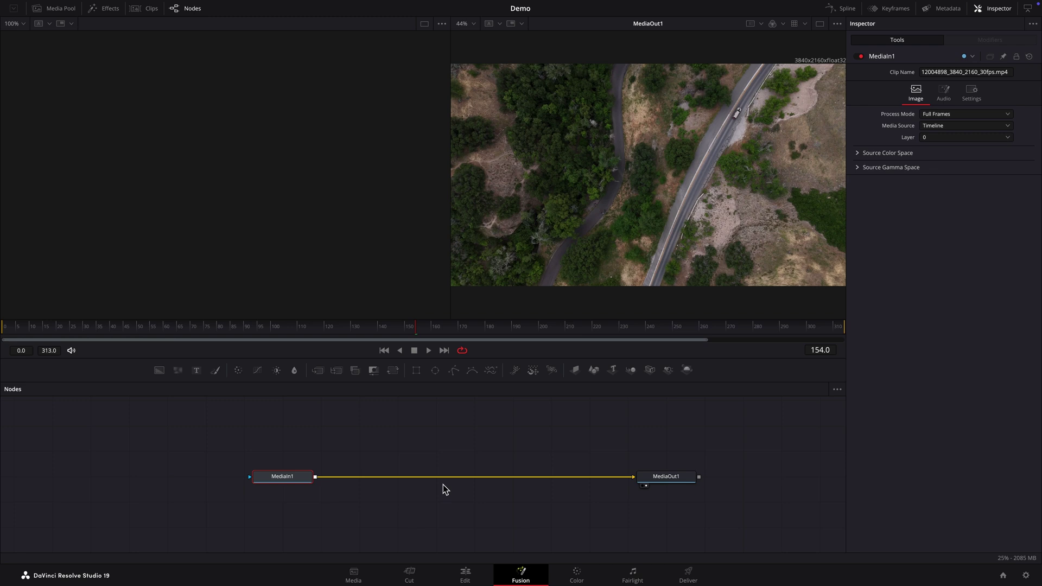
Search Select Tool for 'track' and add a Tracker node between MediaIn1 and MediaOut1.
{"action": "key", "text": "shift+space"}
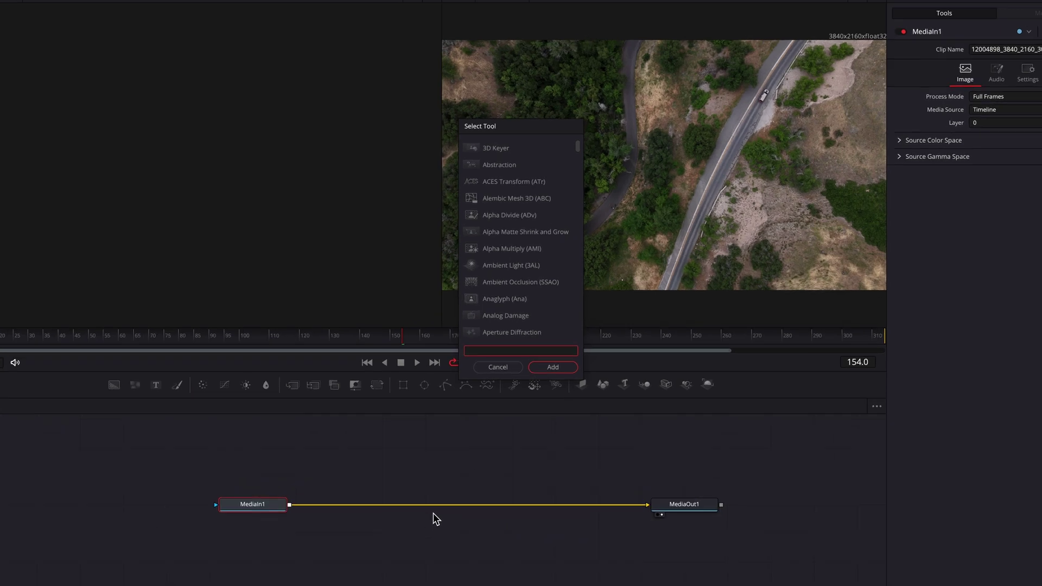
{"action": "type", "text": "tr"}
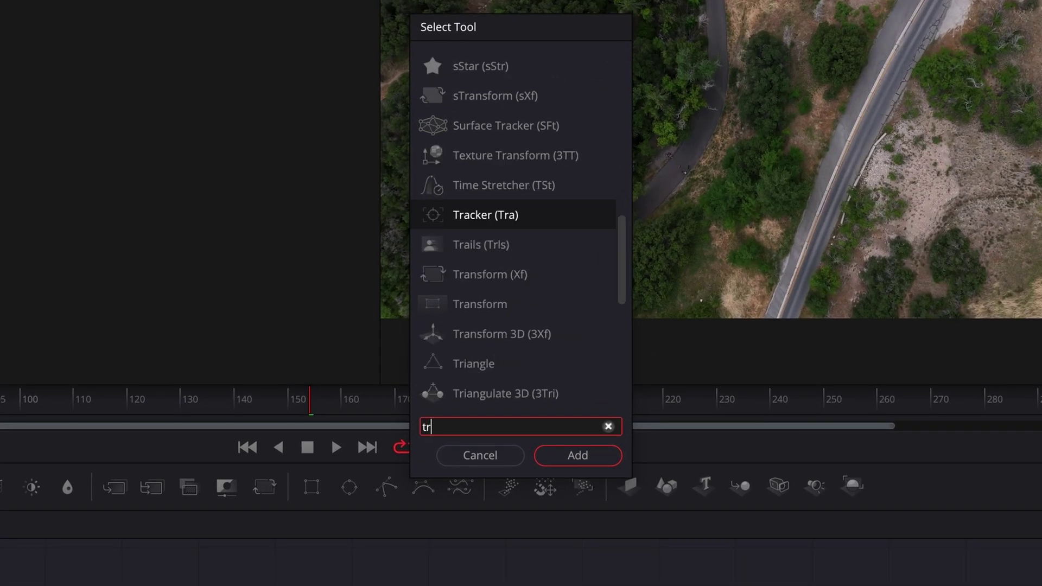
{"action": "type", "text": "ack"}
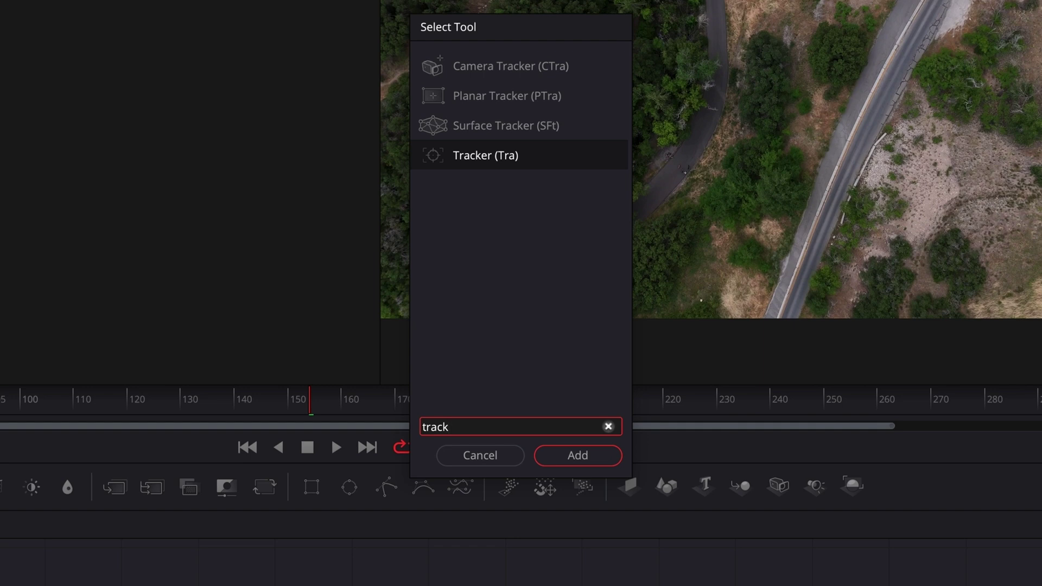
{"action": "key", "text": "Return"}
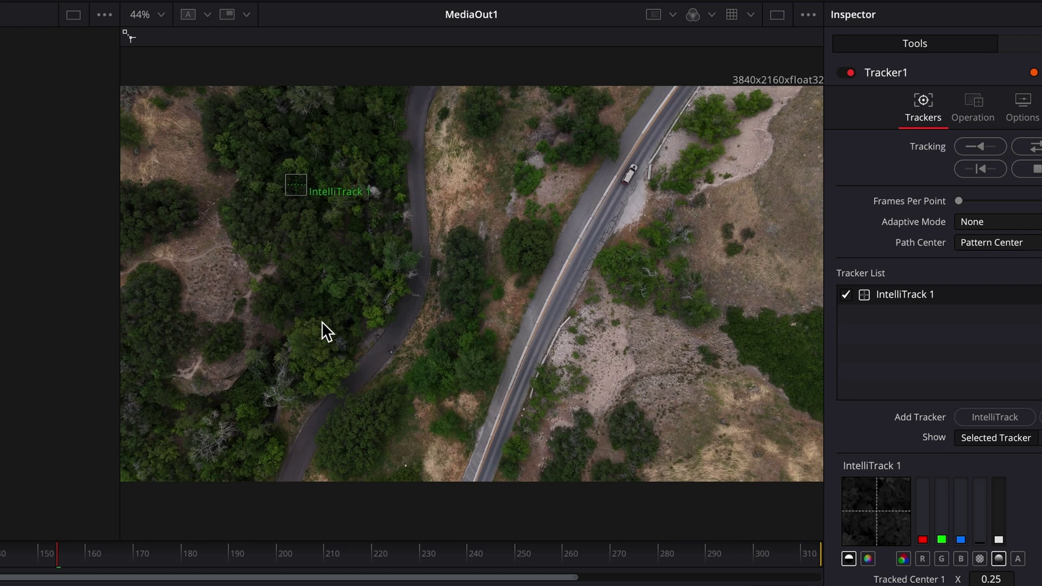
Place the IntelliTrack 1 pattern box on the truck and track it forward and backward.
{"action": "left_click_drag", "start_coordinate": [298, 184], "coordinate": [633, 172]}
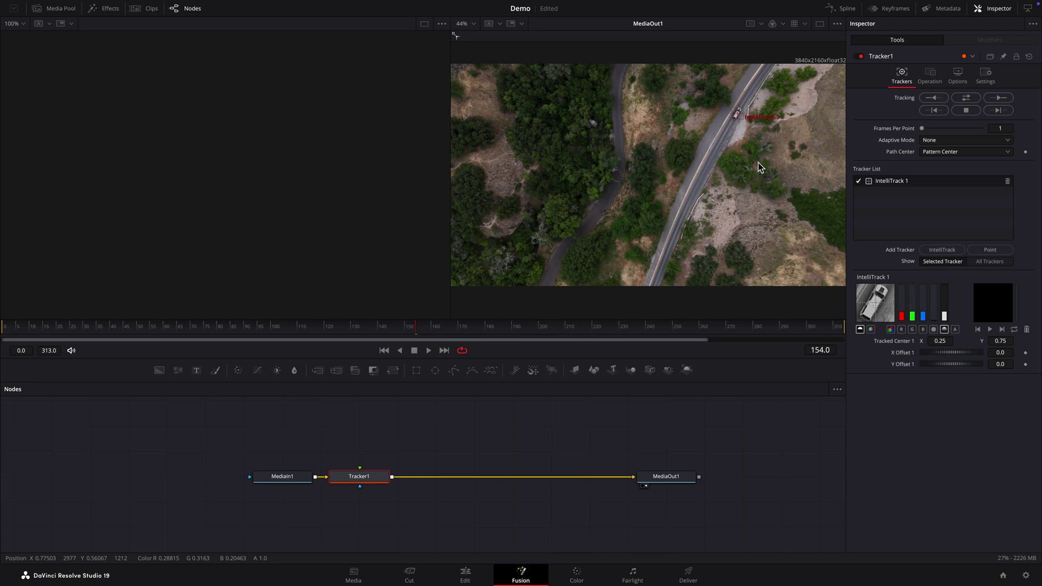
{"action": "left_click", "coordinate": [967, 100]}
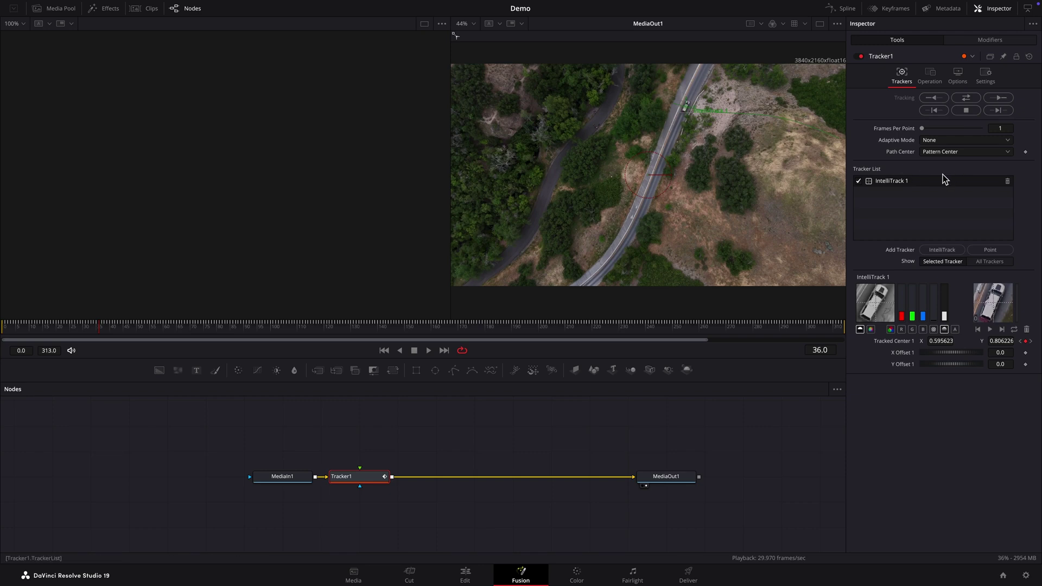
Rename IntelliTrack 1 to 'Vehicle' and uncheck it to hide its viewer overlay.
{"action": "double_click", "coordinate": [791, 100]}
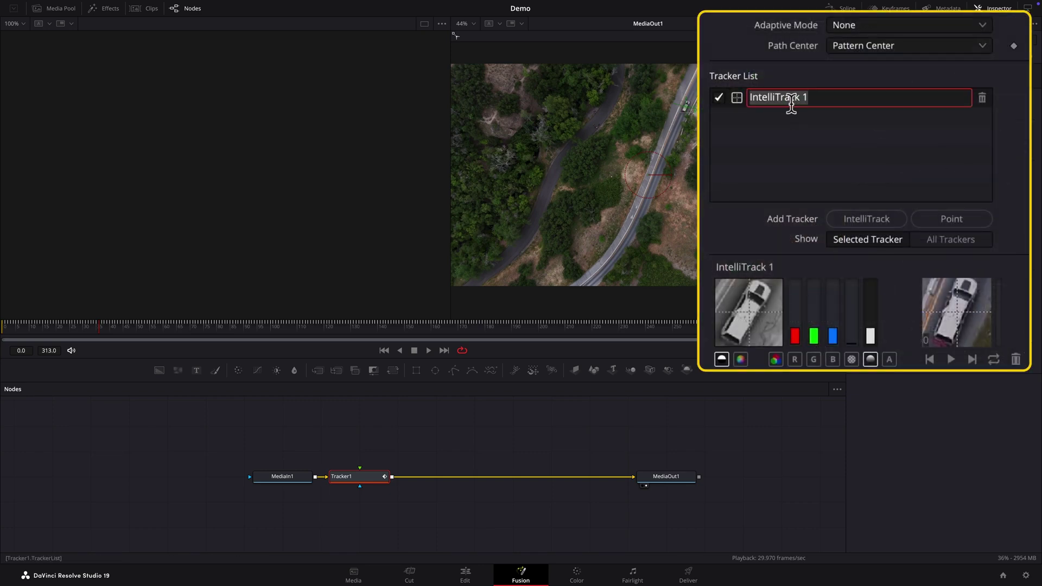
{"action": "type", "text": "Vehicle"}
{"action": "key", "text": "Return"}
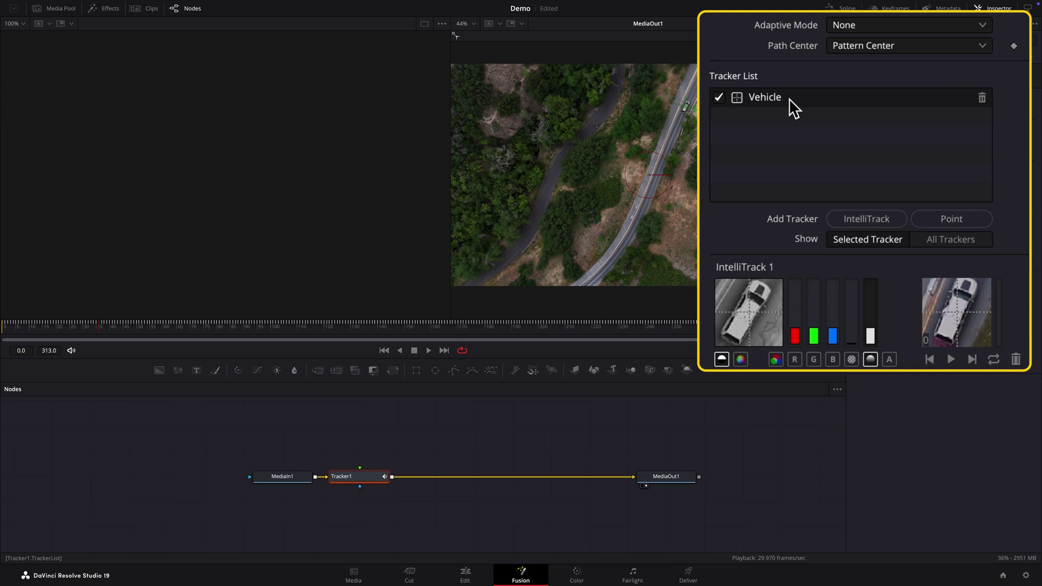
{"action": "left_click", "coordinate": [721, 97]}
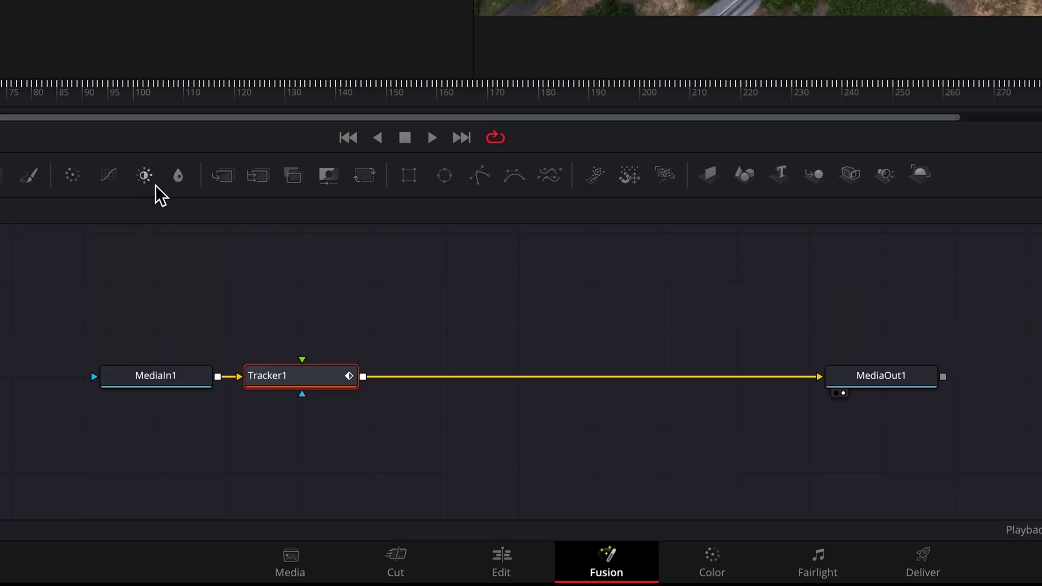
Add BrightnessContrast1 after Tracker1 and lower its Gain to 0.59.
{"action": "left_click", "coordinate": [151, 180]}
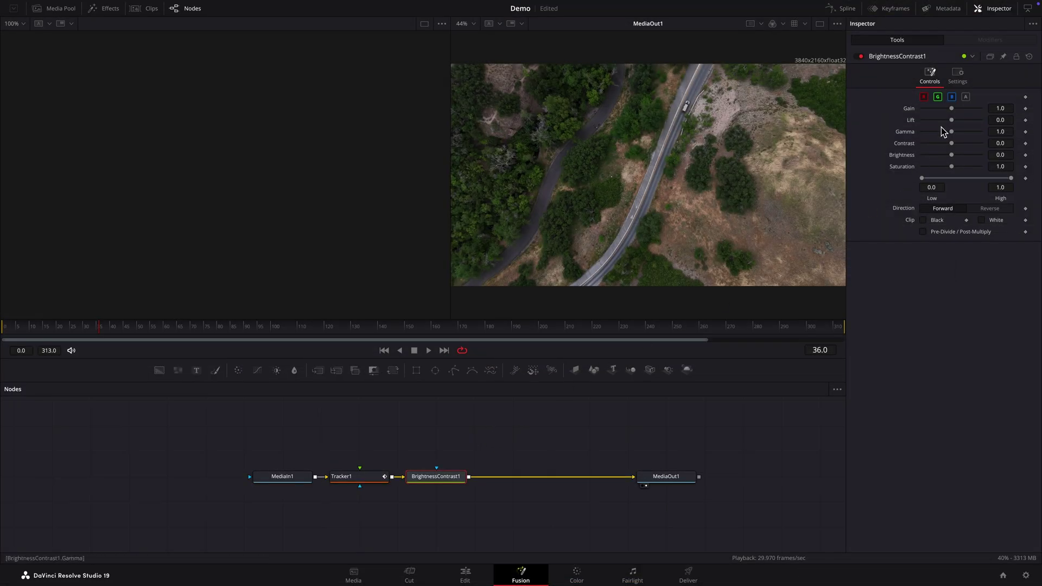
{"action": "left_click_drag", "start_coordinate": [954, 109], "coordinate": [952, 109]}
{"action": "left_click_drag", "start_coordinate": [884, 124], "coordinate": [942, 114]}
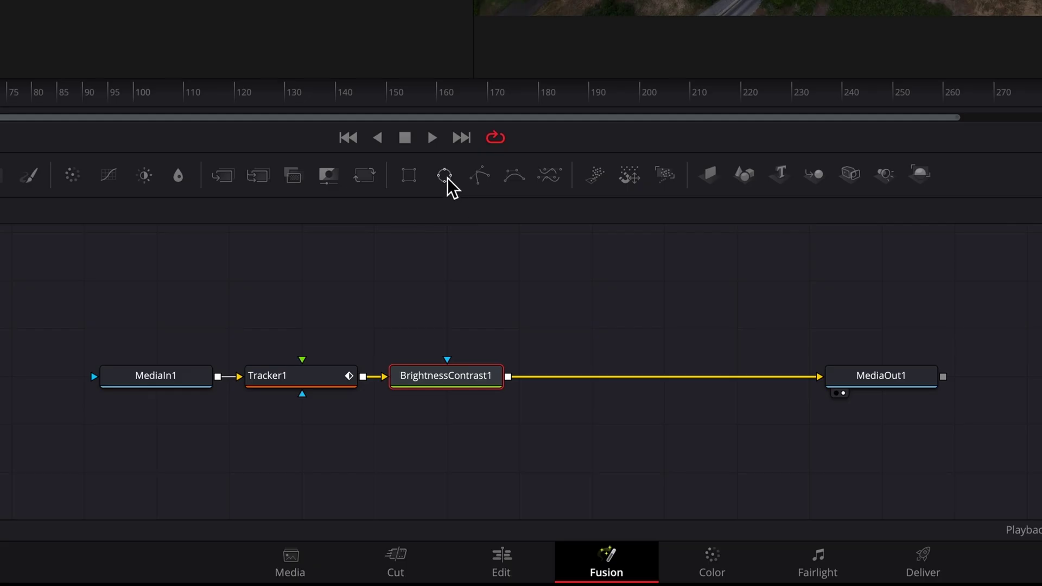
Add an Ellipse1 mask, view it in the left viewer, and move its centre to 0.491726, 0.525735.
{"action": "left_click", "coordinate": [446, 175]}
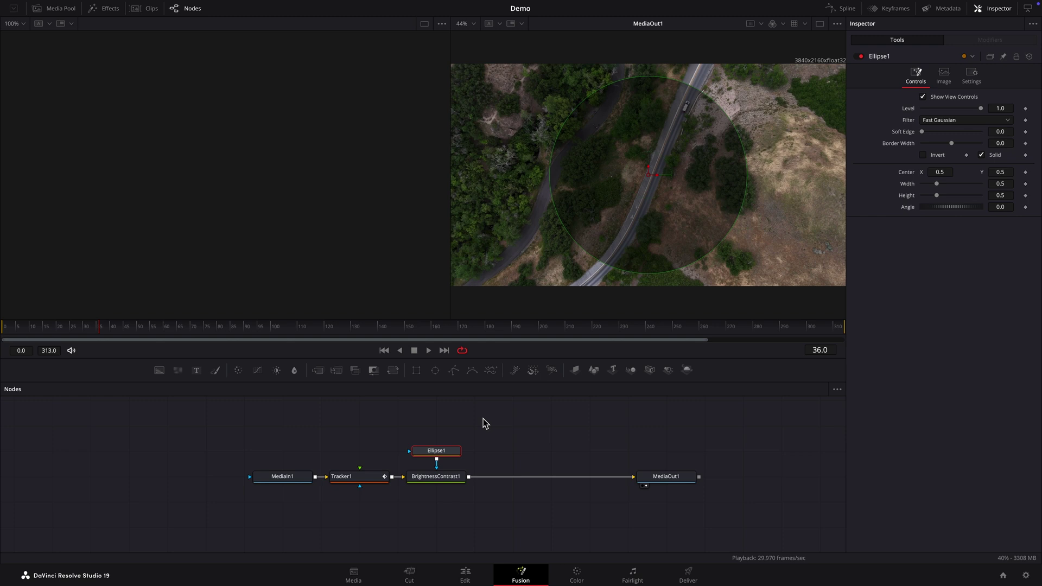
{"action": "key", "text": "1"}
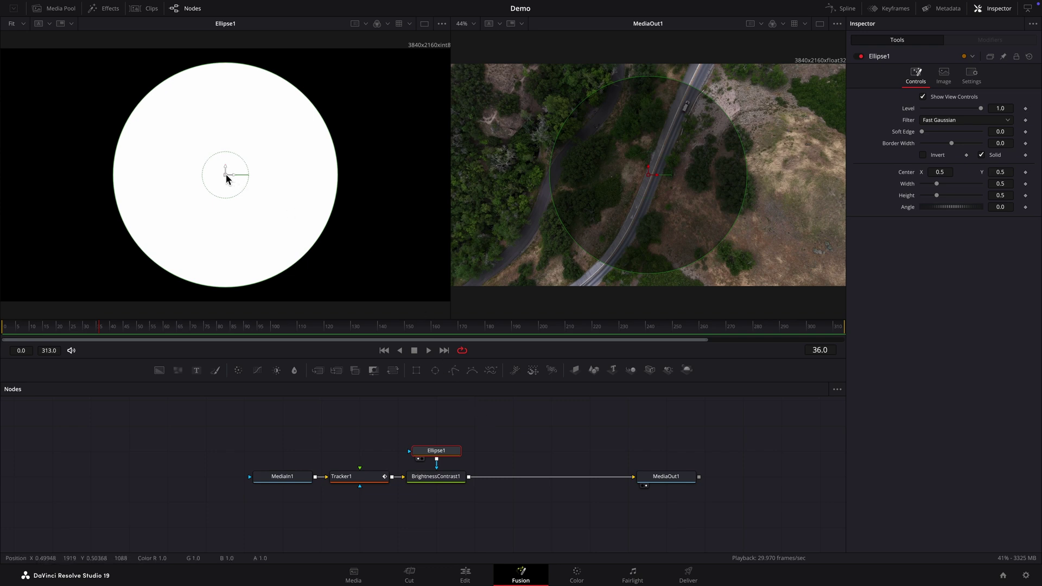
{"action": "mouse_move", "coordinate": [226, 174]}
{"action": "left_mouse_down"}
{"action": "mouse_move", "coordinate": [255, 173]}
{"action": "mouse_move", "coordinate": [259, 148]}
{"action": "mouse_move", "coordinate": [186, 147]}
{"action": "mouse_move", "coordinate": [145, 184]}
{"action": "mouse_move", "coordinate": [247, 204]}
{"action": "mouse_move", "coordinate": [278, 167]}
{"action": "mouse_move", "coordinate": [194, 146]}
{"action": "mouse_move", "coordinate": [141, 171]}
{"action": "mouse_move", "coordinate": [226, 200]}
{"action": "mouse_move", "coordinate": [290, 181]}
{"action": "mouse_move", "coordinate": [239, 159]}
{"action": "mouse_move", "coordinate": [222, 173]}
{"action": "left_mouse_up"}
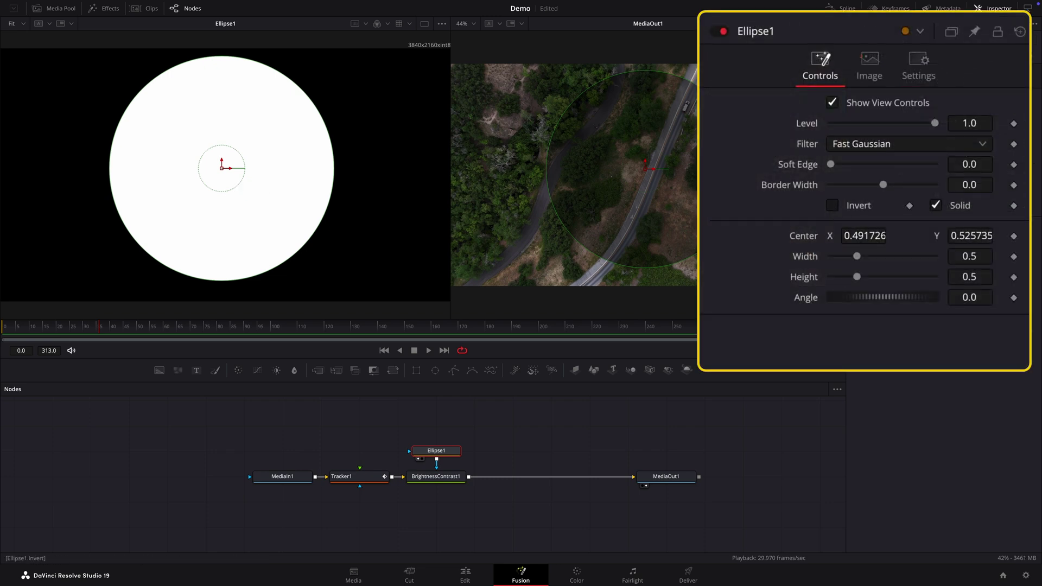
Invert Ellipse1, shrink it to width 0.097706, height 0.116140 around the truck, and save.
{"action": "left_click", "coordinate": [836, 208]}
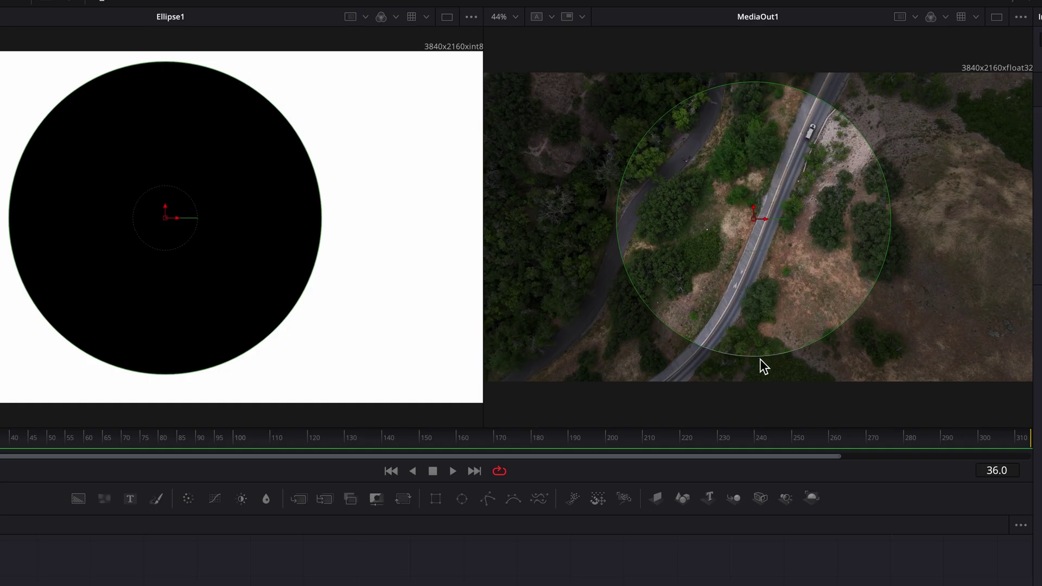
{"action": "left_click_drag", "start_coordinate": [650, 270], "coordinate": [656, 246]}
{"action": "left_click_drag", "start_coordinate": [771, 332], "coordinate": [792, 277]}
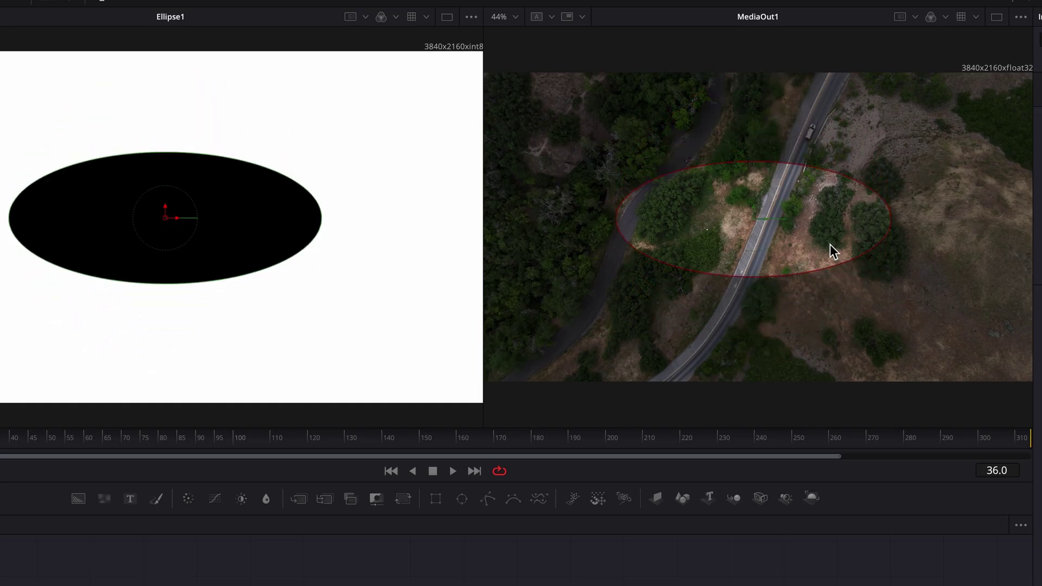
{"action": "left_click_drag", "start_coordinate": [891, 224], "coordinate": [805, 223]}
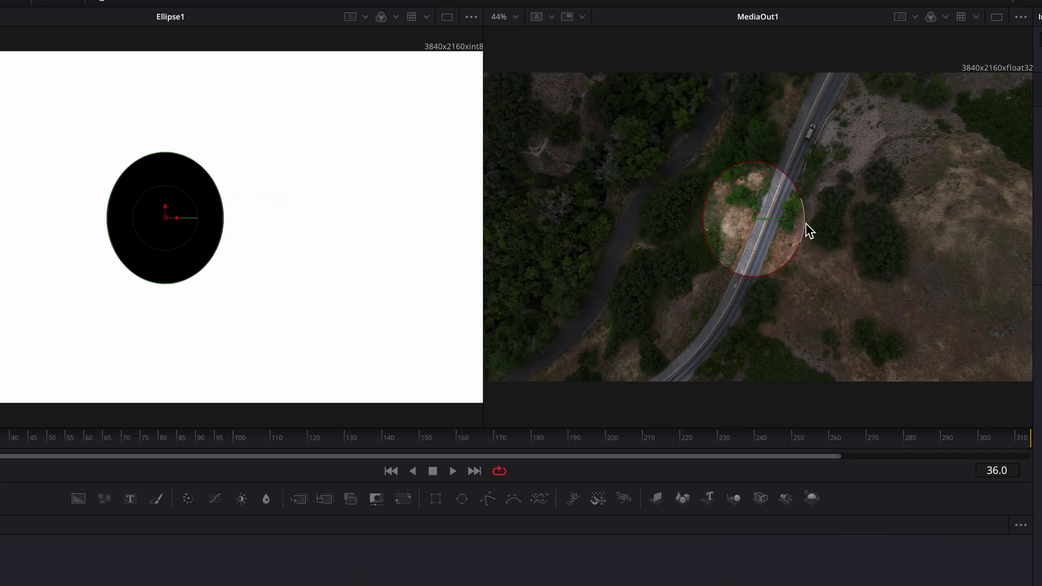
{"action": "left_click_drag", "start_coordinate": [754, 279], "coordinate": [814, 132]}
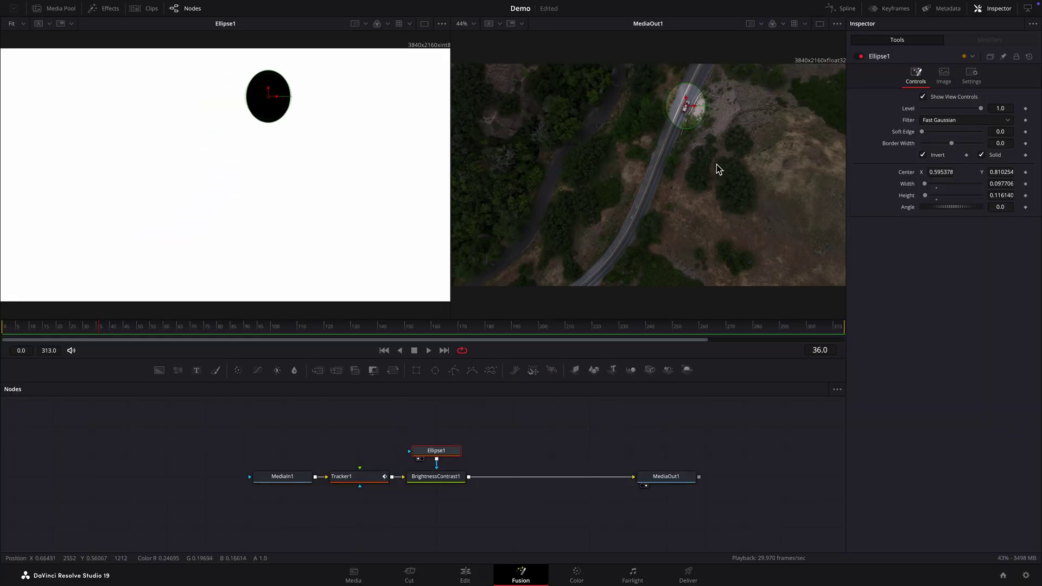
{"action": "key", "text": "ctrl+s"}
Deselect Ellipse1 by clicking empty space in the Nodes panel.
{"action": "left_click", "coordinate": [504, 450]}
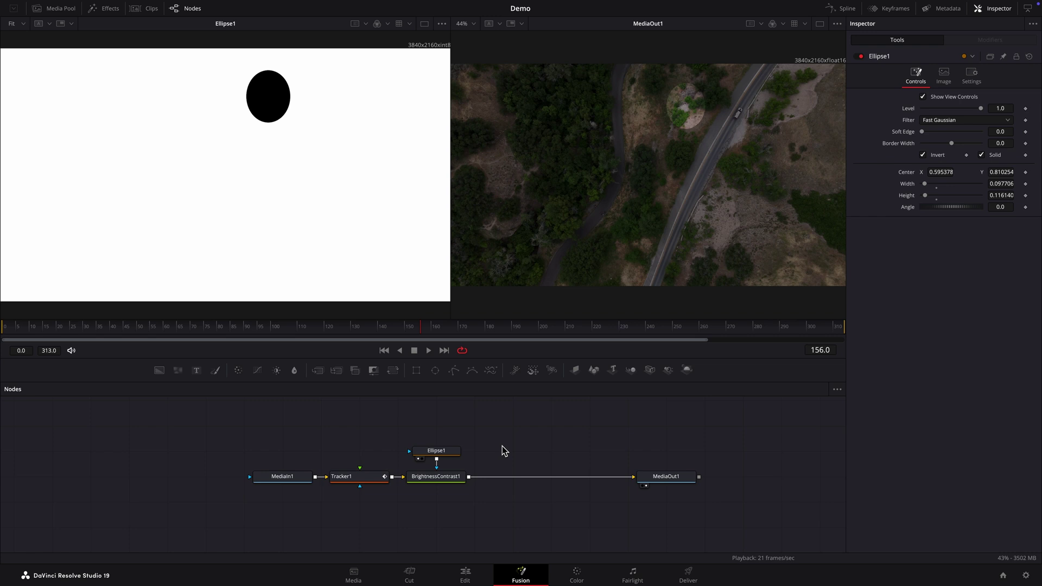
Connect Ellipse1's Center to Tracker1's Vehicle: Offset position so the spotlight follows the truck.
{"action": "left_click", "coordinate": [454, 453]}
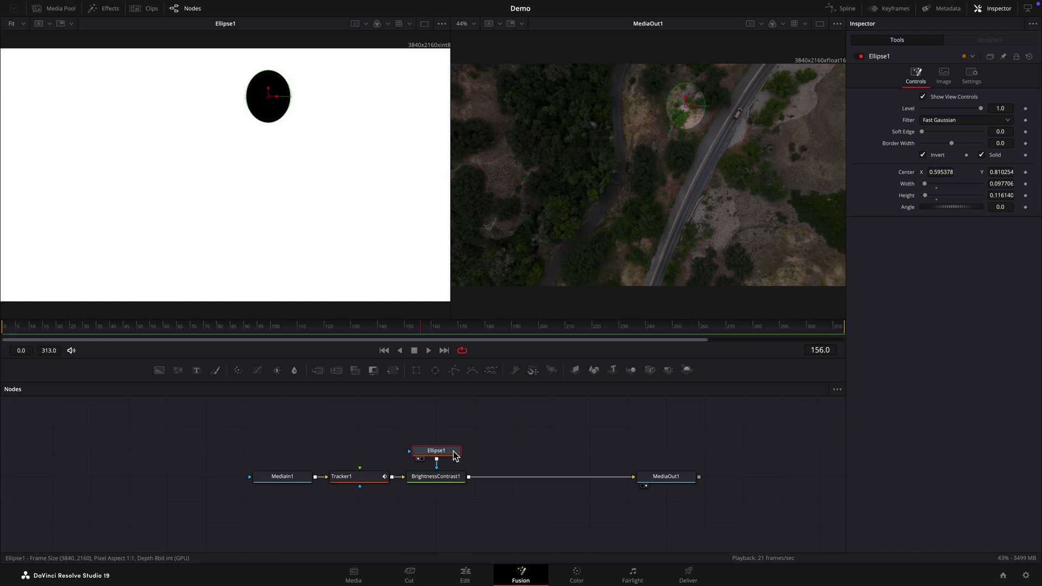
{"action": "mouse_move", "coordinate": [461, 455]}
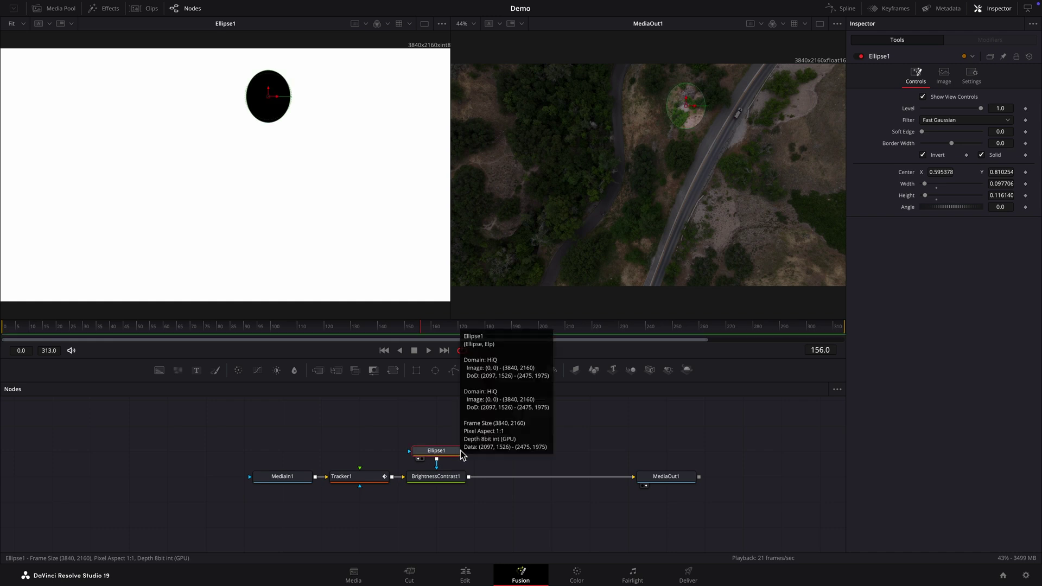
{"action": "right_click", "coordinate": [913, 173]}
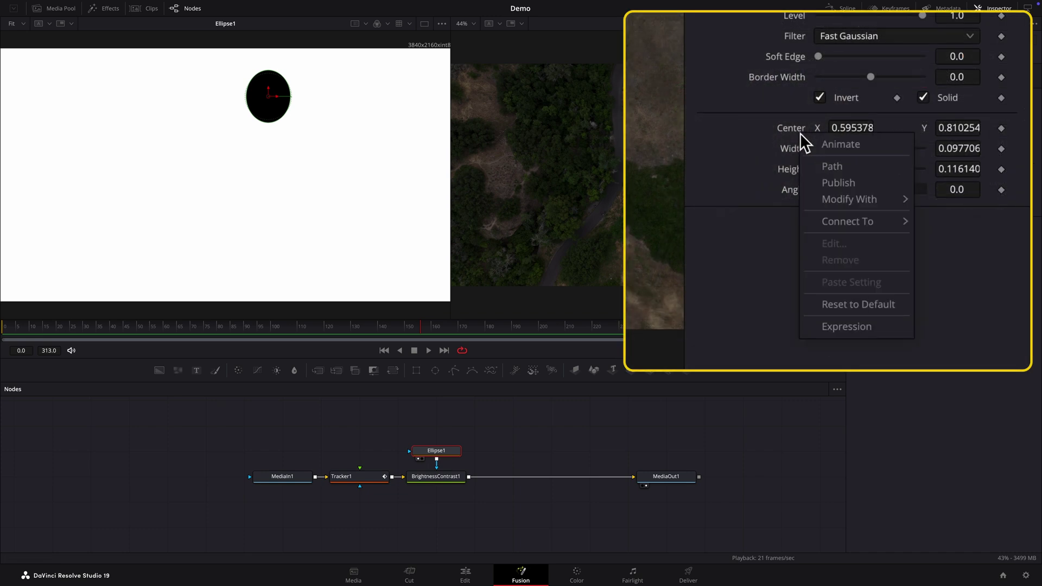
{"action": "mouse_move", "coordinate": [869, 223]}
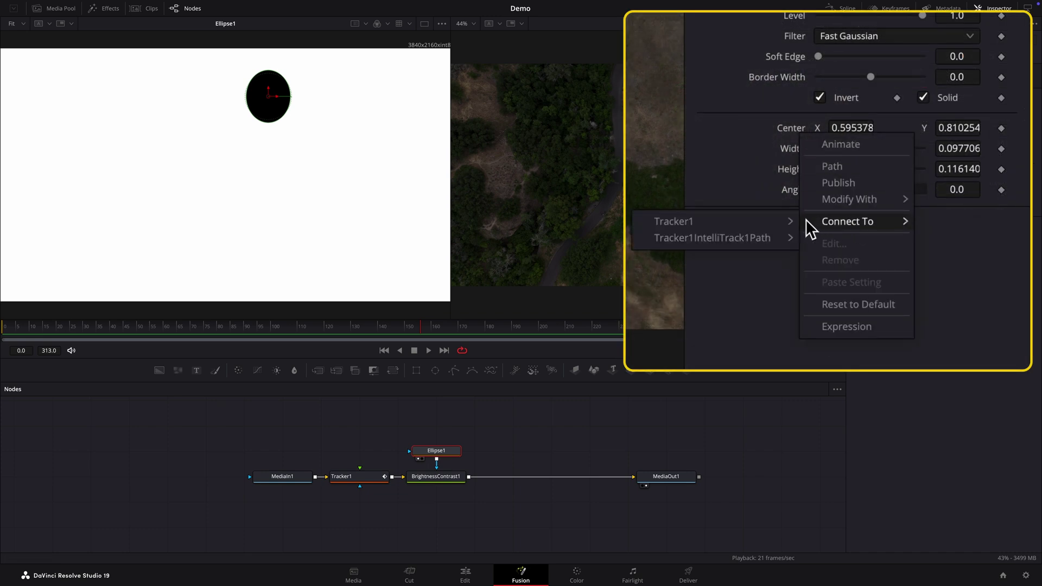
{"action": "mouse_move", "coordinate": [727, 222]}
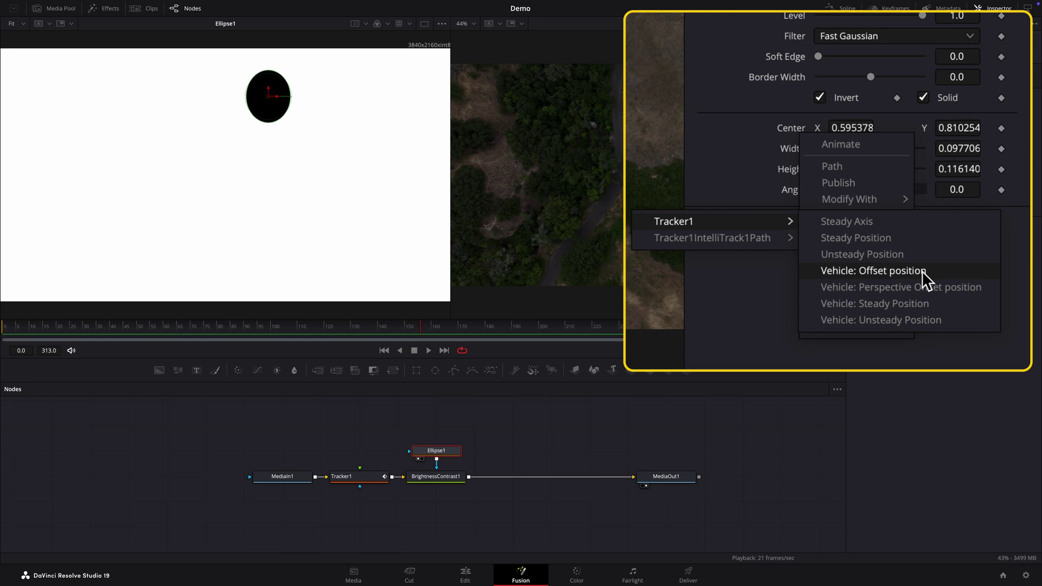
{"action": "left_click", "coordinate": [950, 274]}
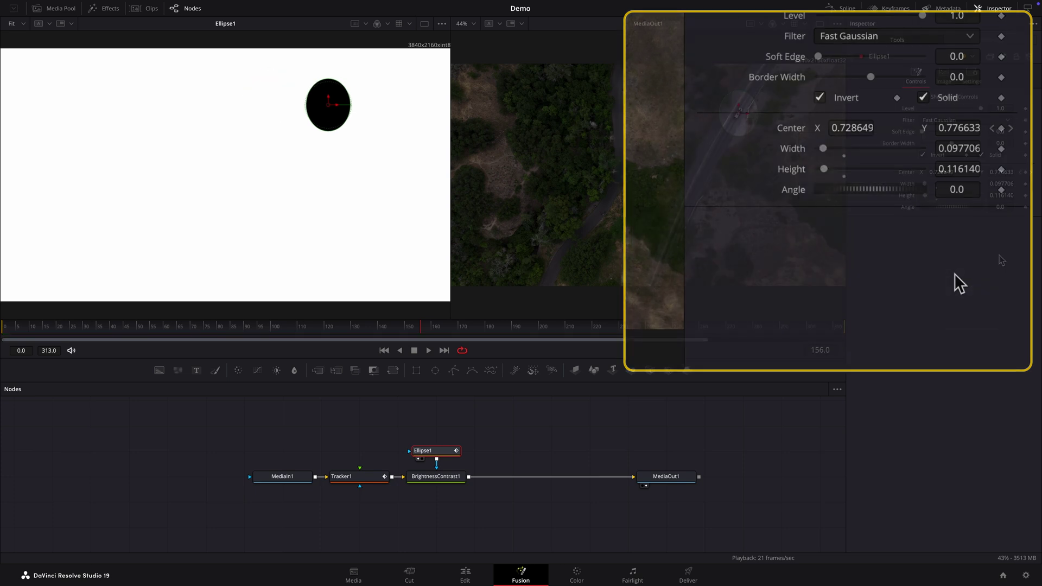
Deselect Ellipse1 and play the shot, stopping at frame 103 to confirm the spotlight tracks the truck.
{"action": "left_click", "coordinate": [724, 428]}
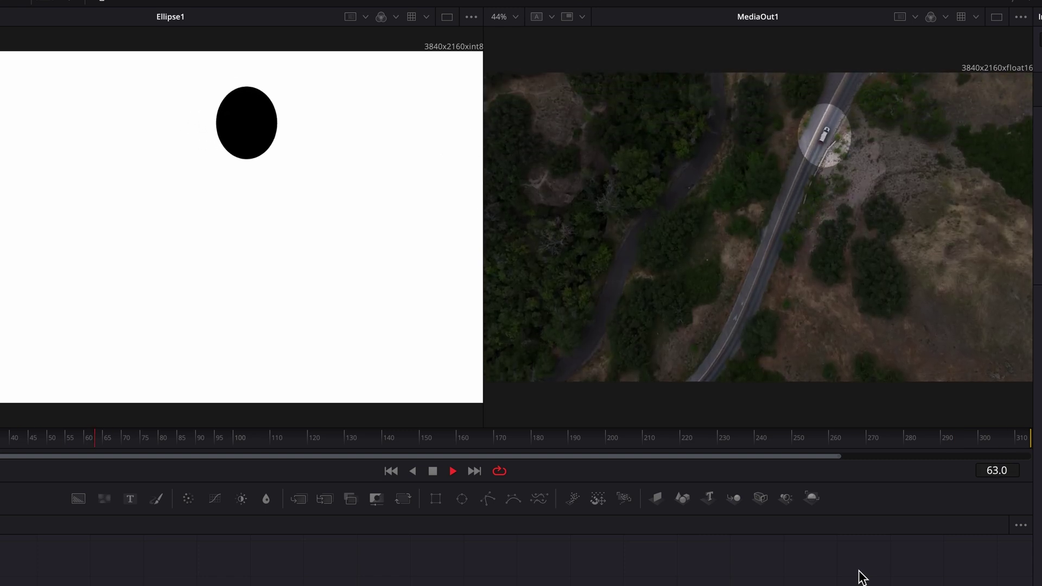
{"action": "key", "text": "space"}
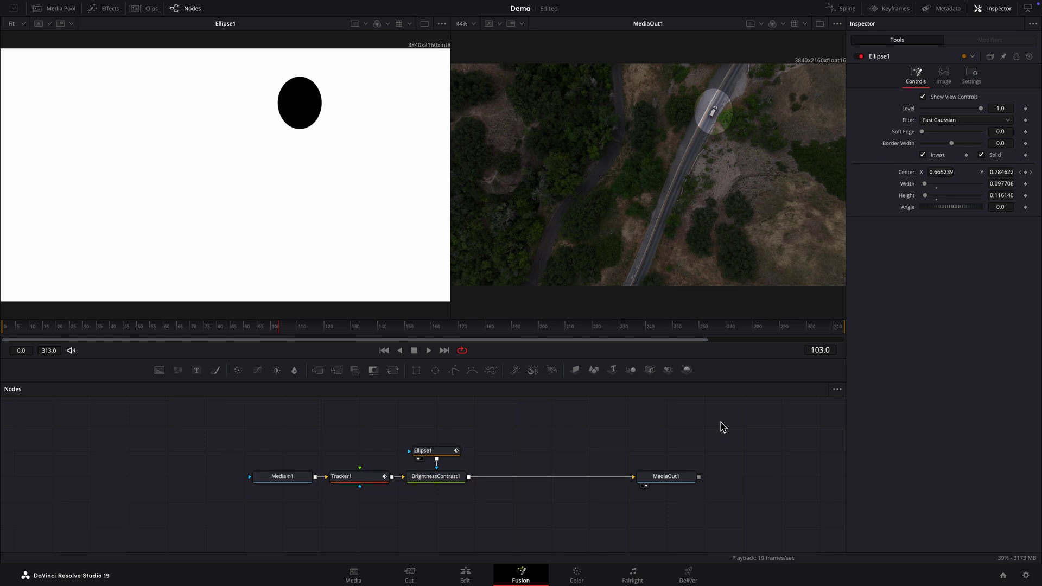
With view controls hidden, give Ellipse1 a Soft Edge of about 0.0299.
{"action": "left_click", "coordinate": [442, 456]}
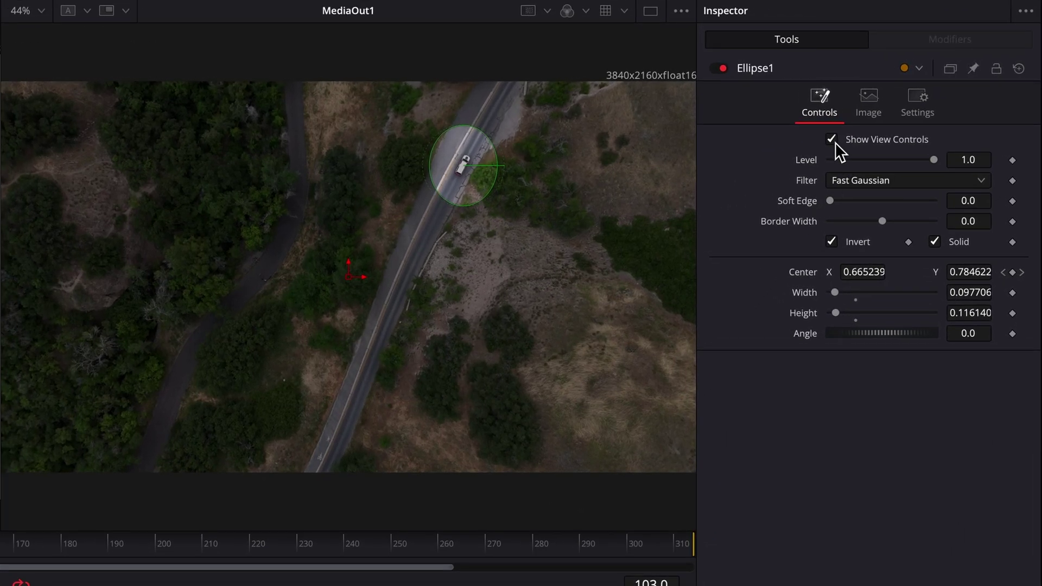
{"action": "left_click", "coordinate": [832, 140]}
{"action": "left_click_drag", "start_coordinate": [832, 201], "coordinate": [847, 202]}
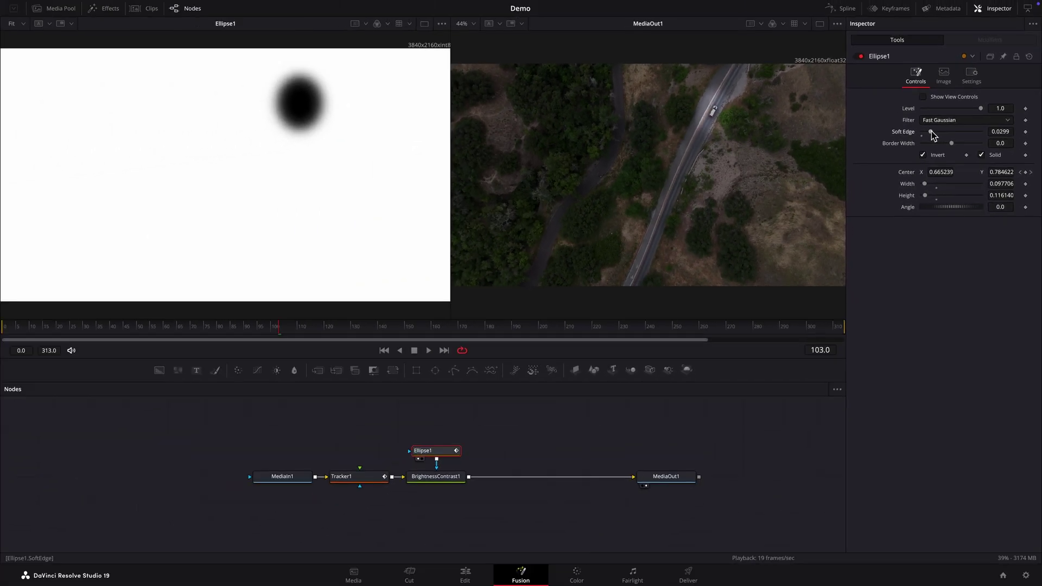
Lower BrightnessContrast1's Gain to 0.44 and play the clip to review the darker surroundings.
{"action": "left_click", "coordinate": [455, 482]}
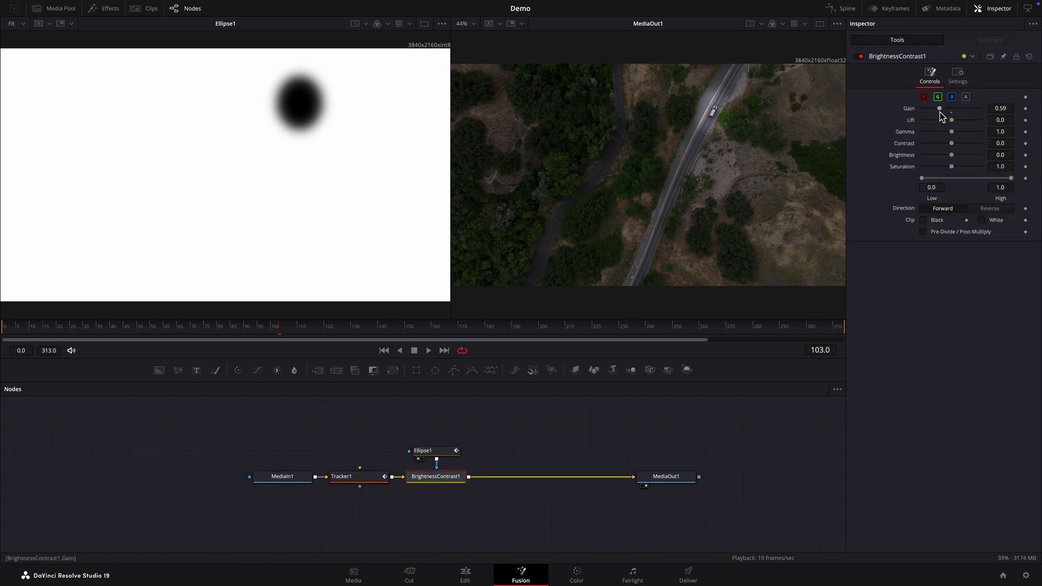
{"action": "left_click_drag", "start_coordinate": [940, 109], "coordinate": [936, 109]}
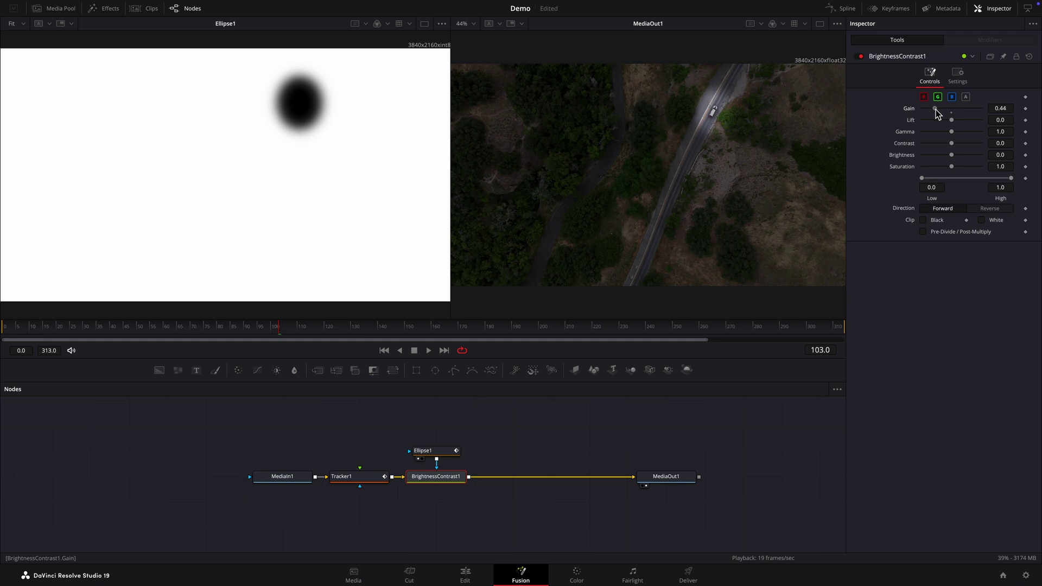
{"action": "key", "text": "space"}
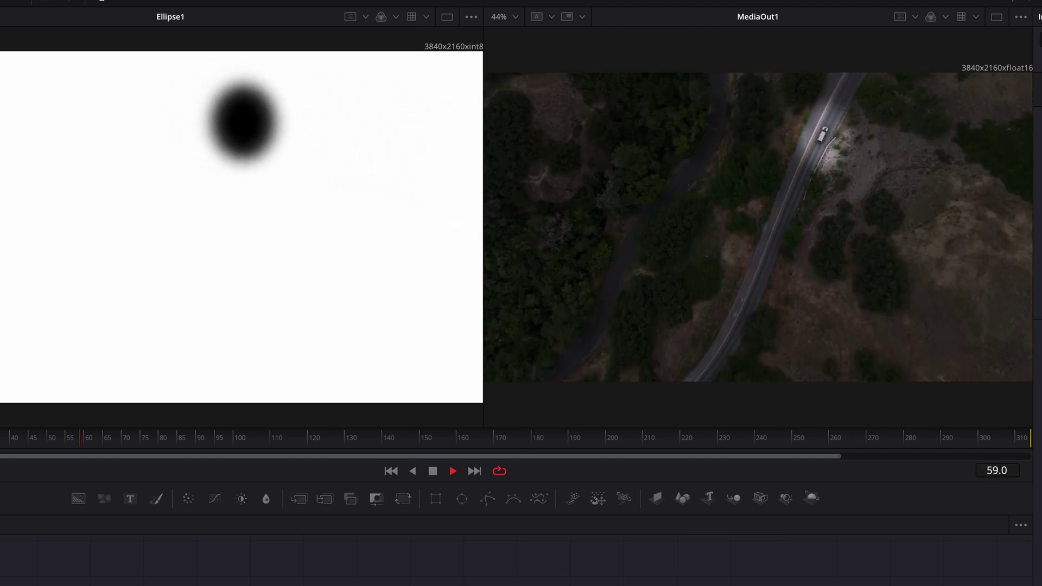
{"action": "key", "text": "space"}
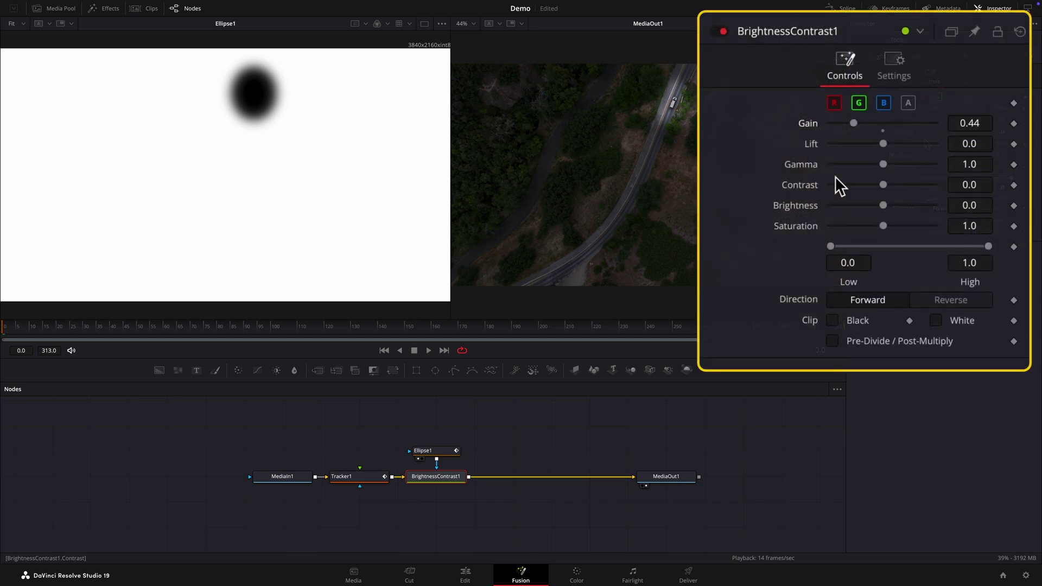
Reset Gain to 1.0 at frame 0 and set a keyframe there.
{"action": "double_click", "coordinate": [815, 127]}
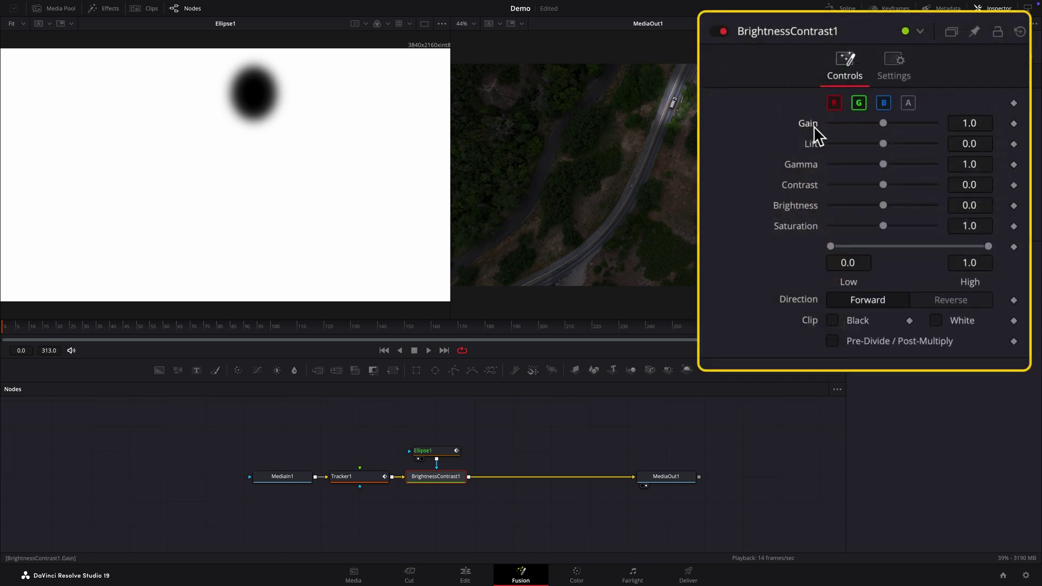
{"action": "left_click", "coordinate": [1014, 123]}
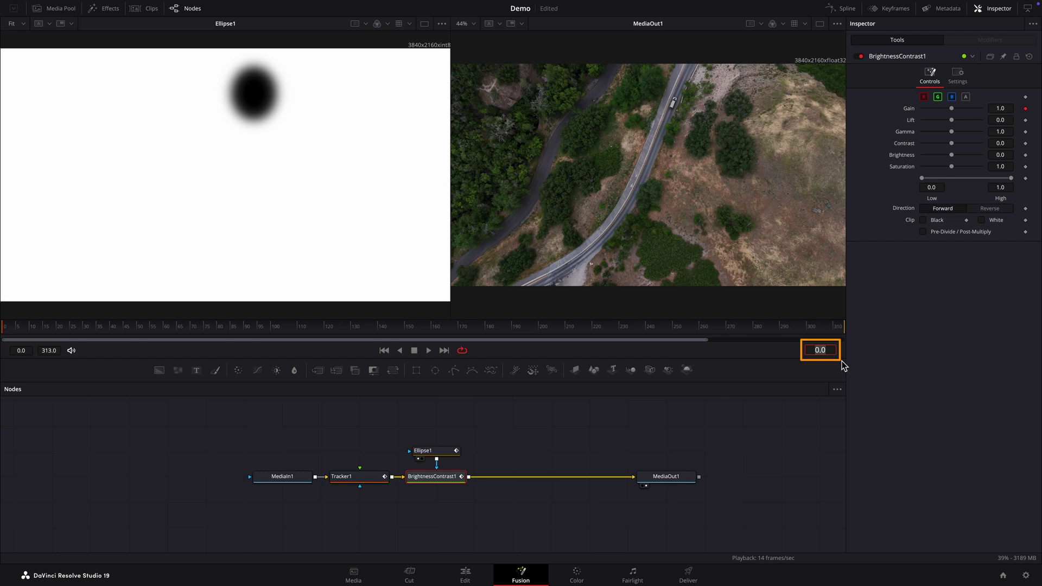
Jump to frame 40 and keyframe the Gain at 0.44.
{"action": "type", "text": "40"}
{"action": "key", "text": "Return"}
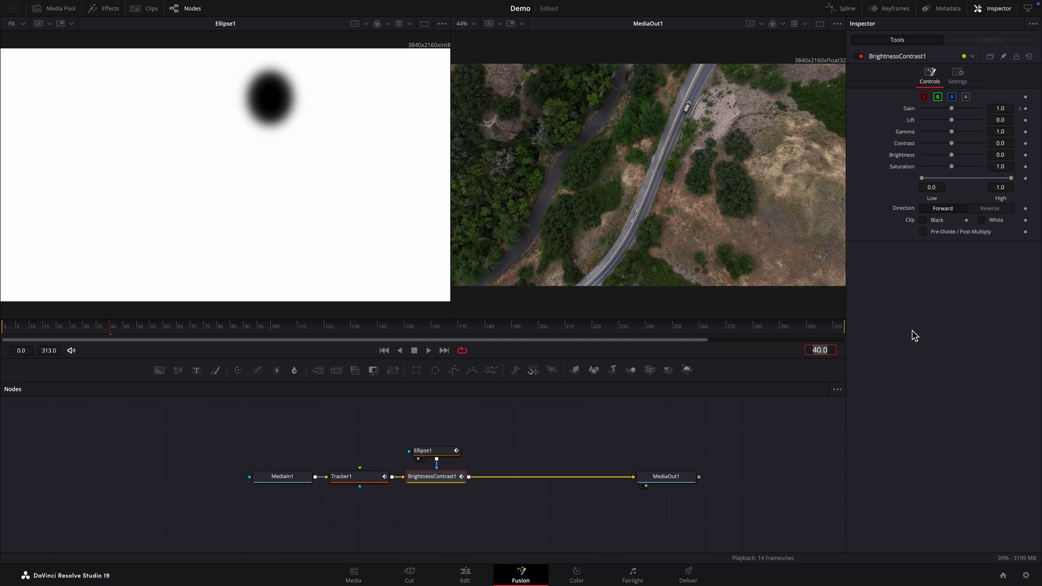
{"action": "left_click_drag", "start_coordinate": [950, 108], "coordinate": [934, 109]}
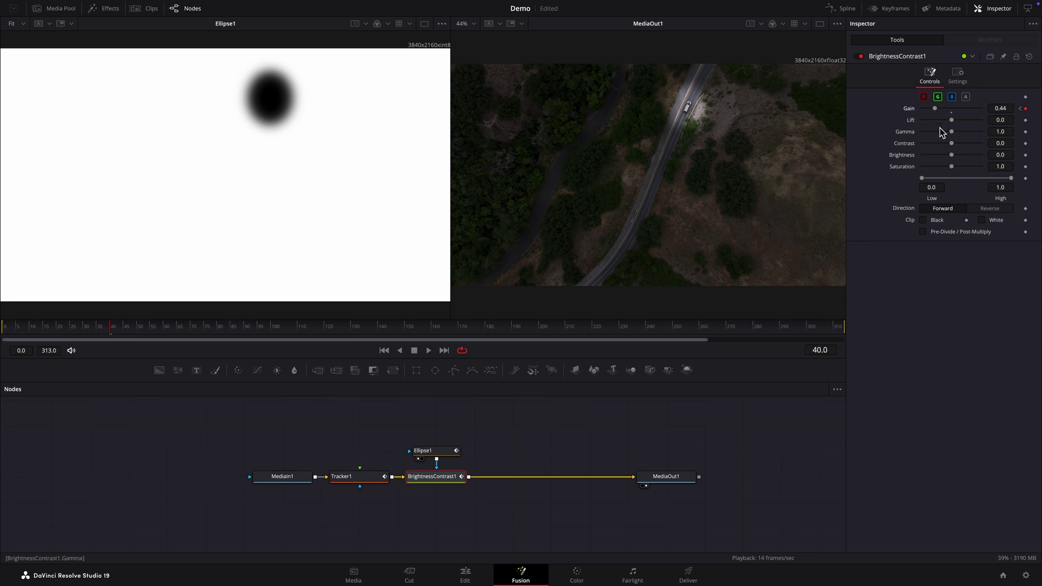